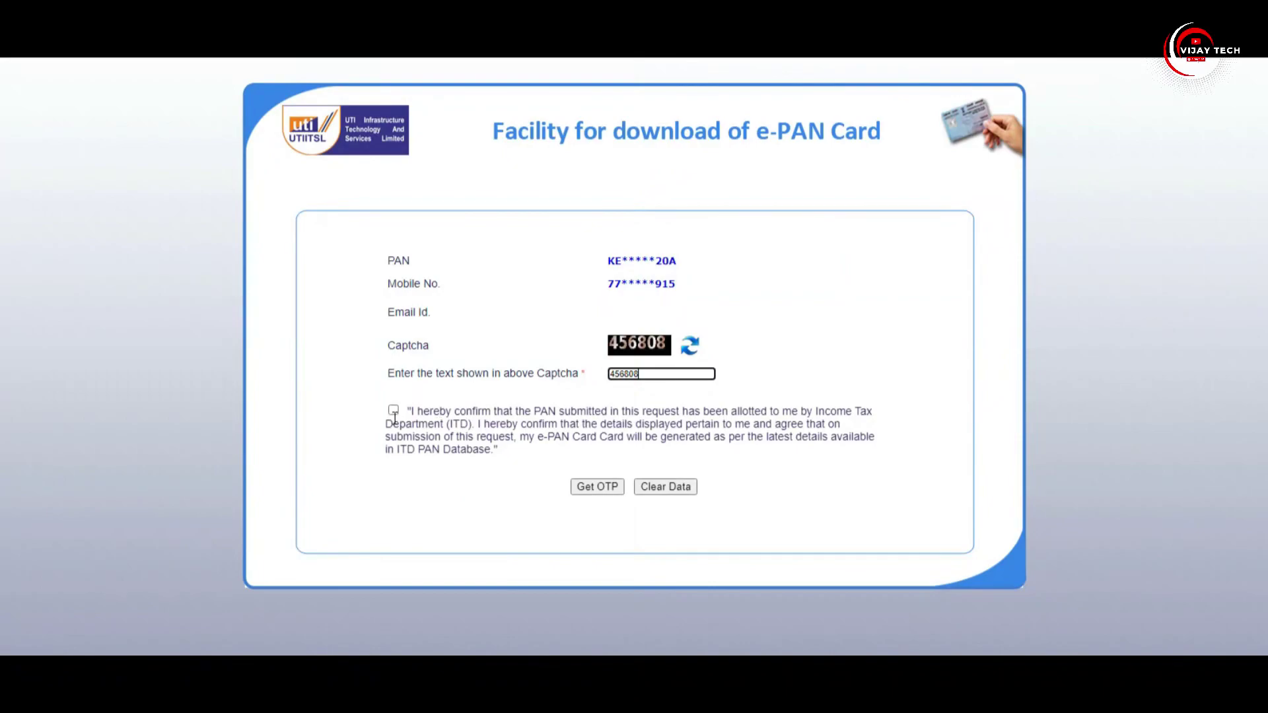
# Accept the PAN confirmation declaration, request an OTP, and dismiss the information message.
pyautogui.click(393, 410)
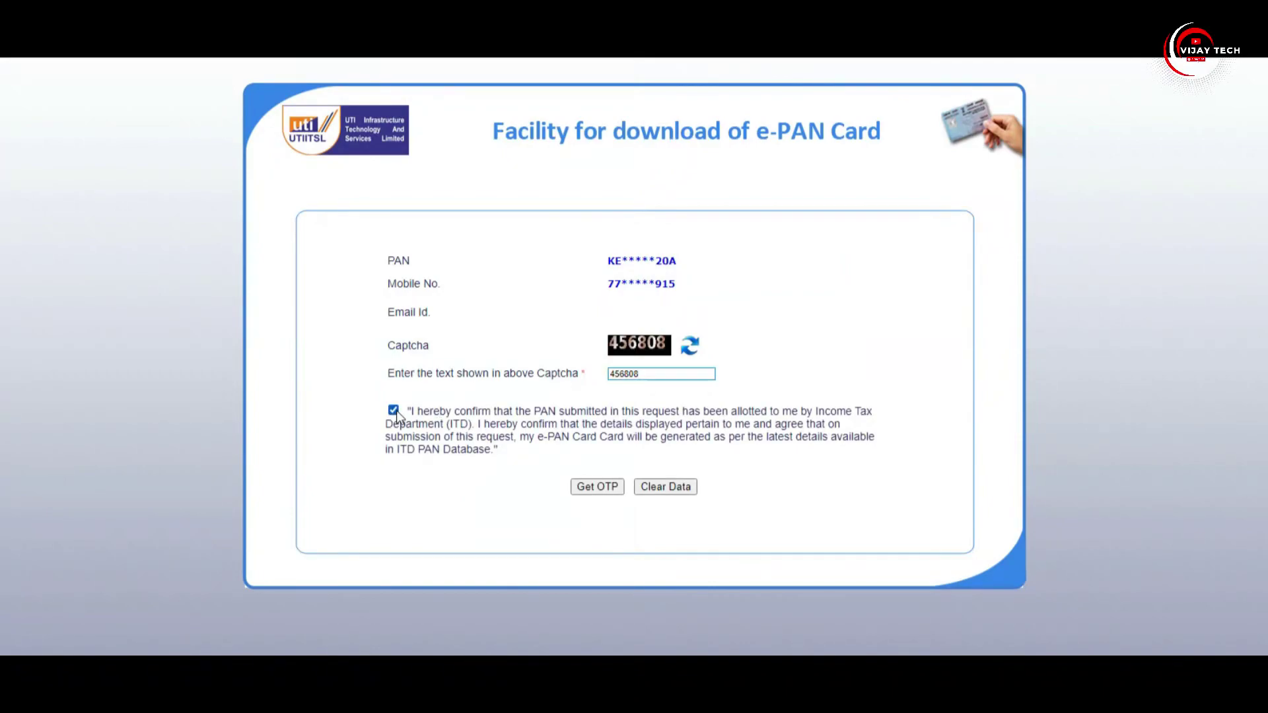
pyautogui.click(596, 490)
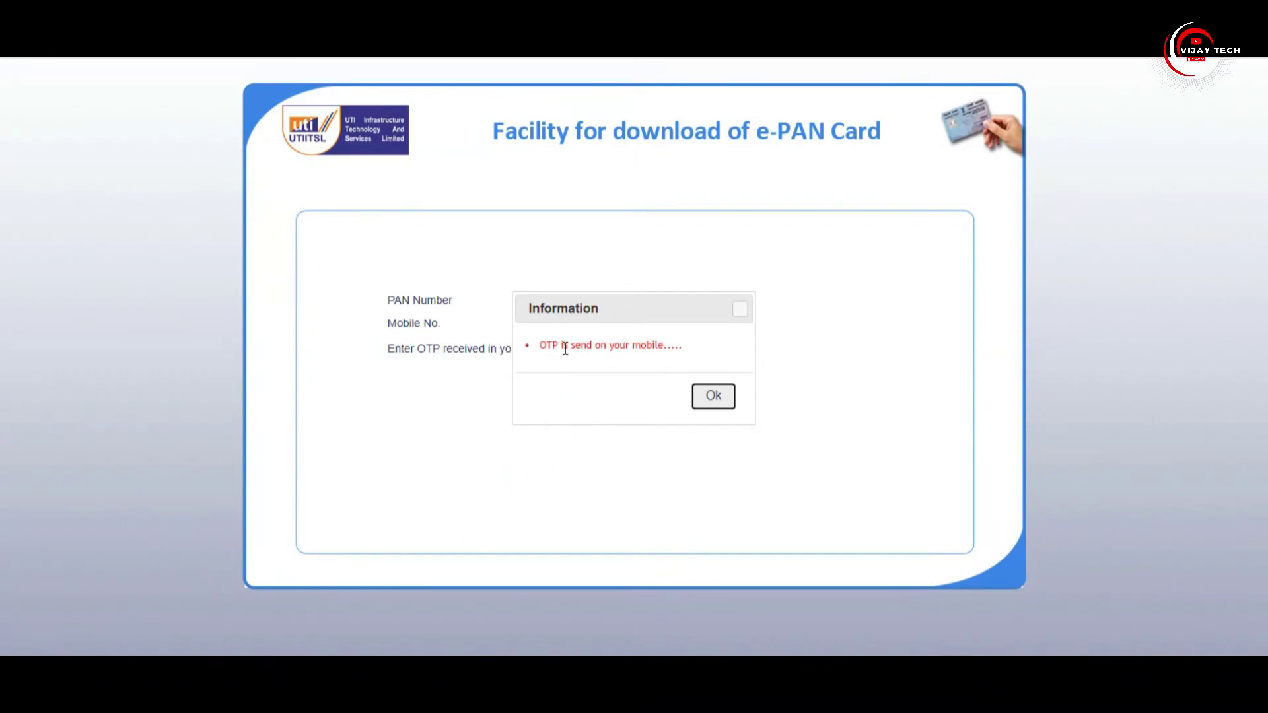
pyautogui.click(723, 401)
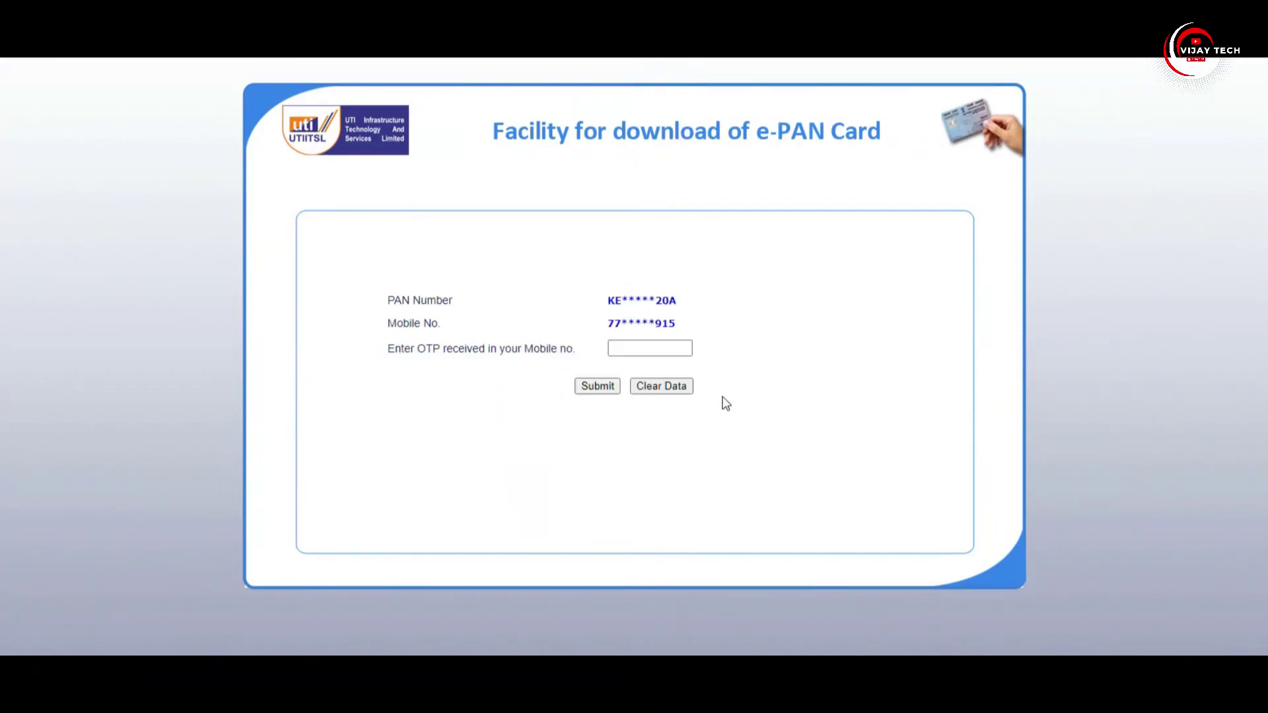
# Enter the OTP received on the mobile number and submit it.
pyautogui.click(632, 349)
pyautogui.hotkey('ctrl', 'v')
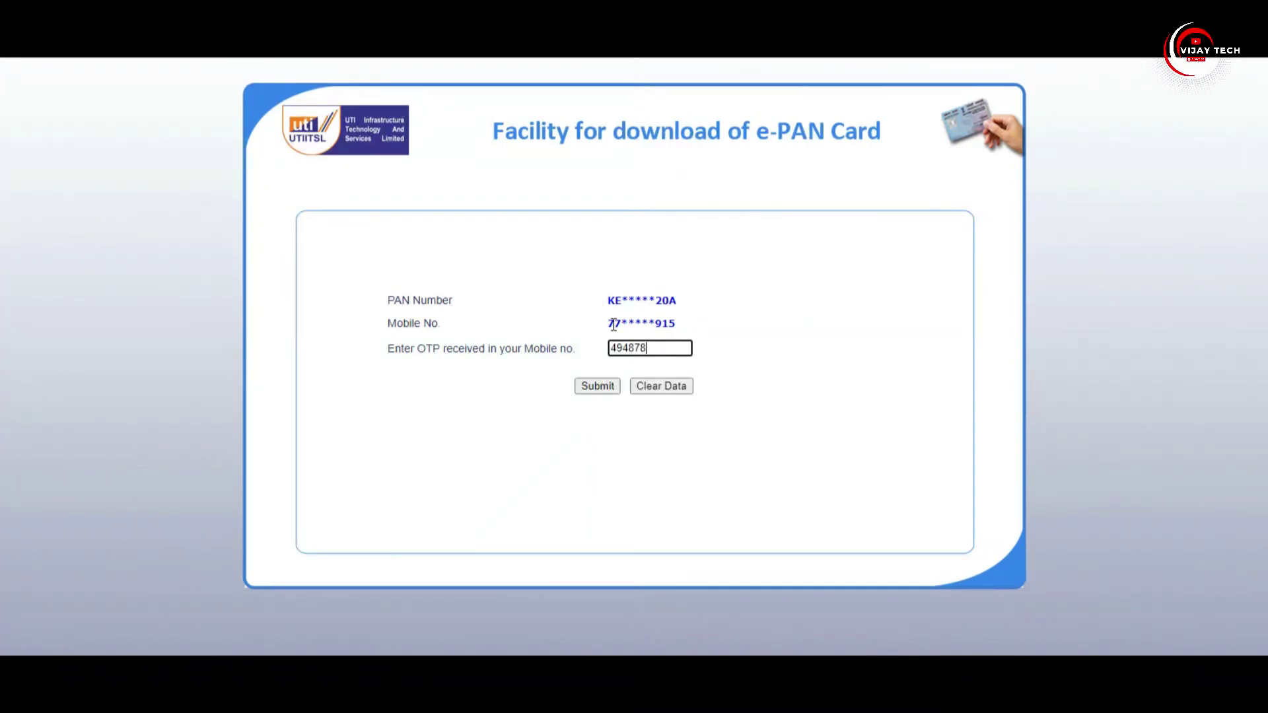
pyautogui.moveTo(563, 363); pyautogui.dragTo(647, 411)
pyautogui.click(597, 386)
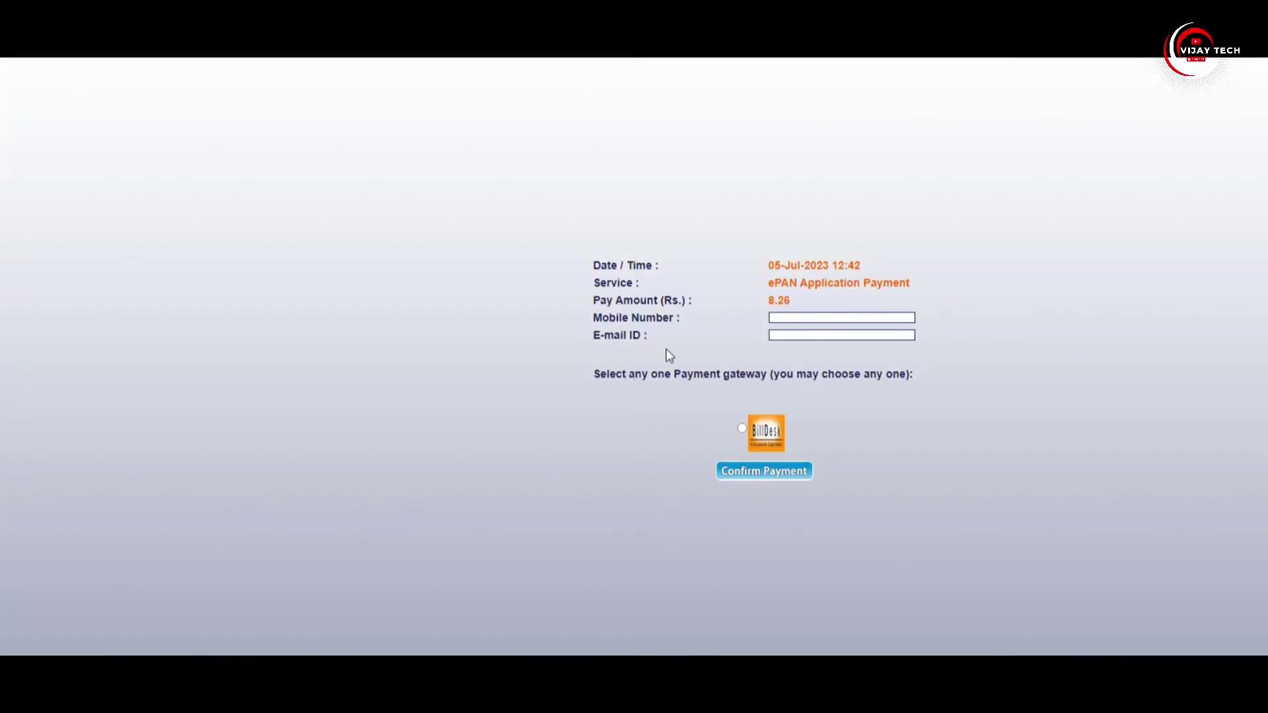
# Fill in the mobile number and e-mail ID for the ePAN application payment.
pyautogui.click(810, 317)
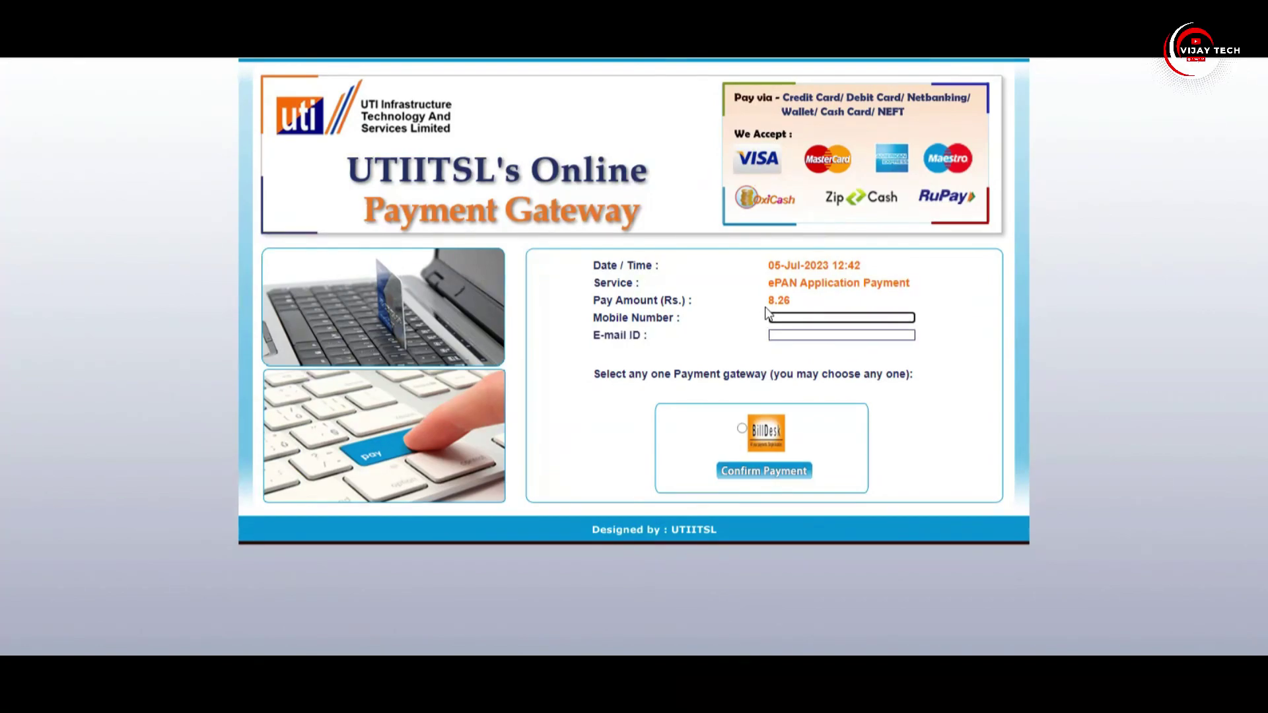
pyautogui.click(796, 332)
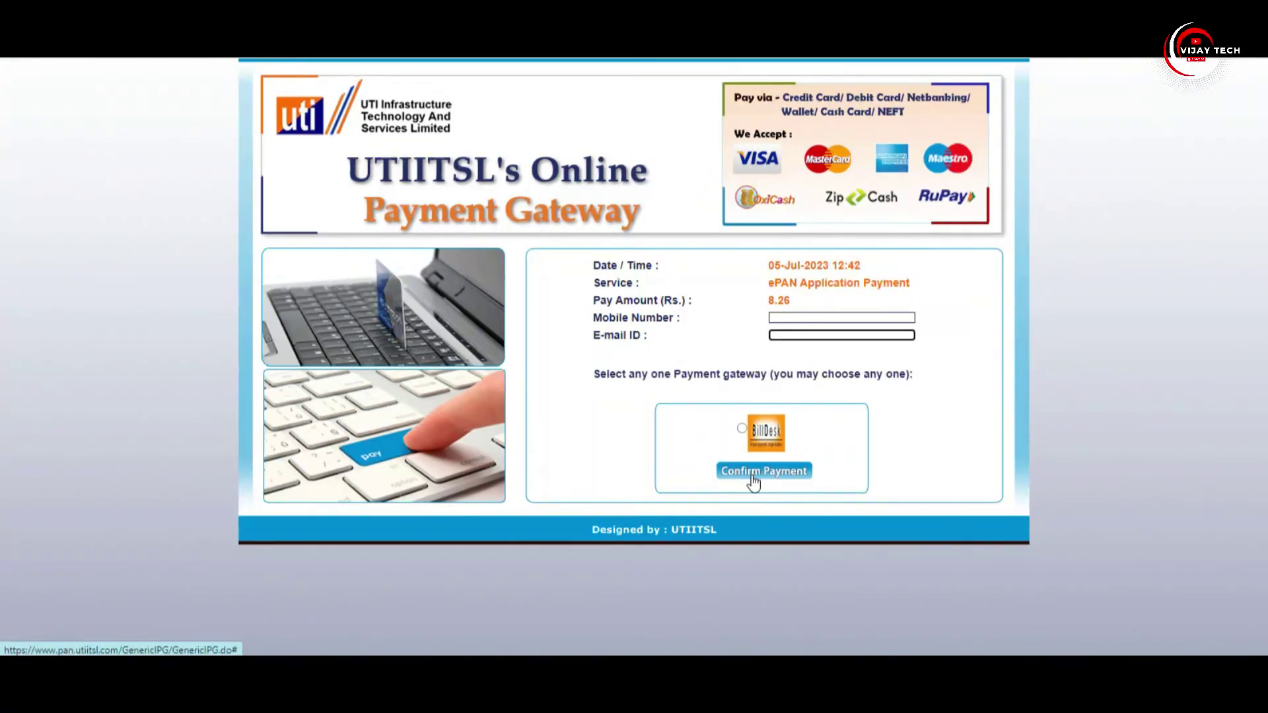
pyautogui.click(828, 316)
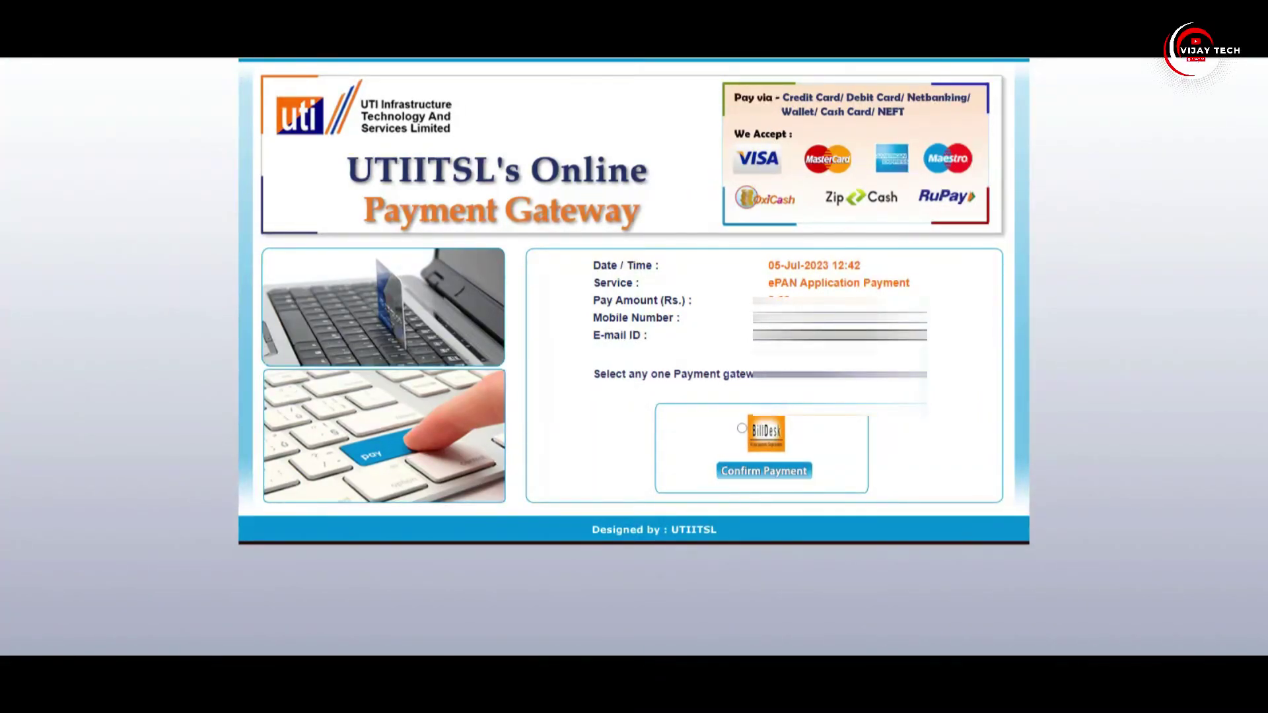
# Confirm the payment through the BillDesk gateway and proceed to pay by QR.
pyautogui.click(741, 429)
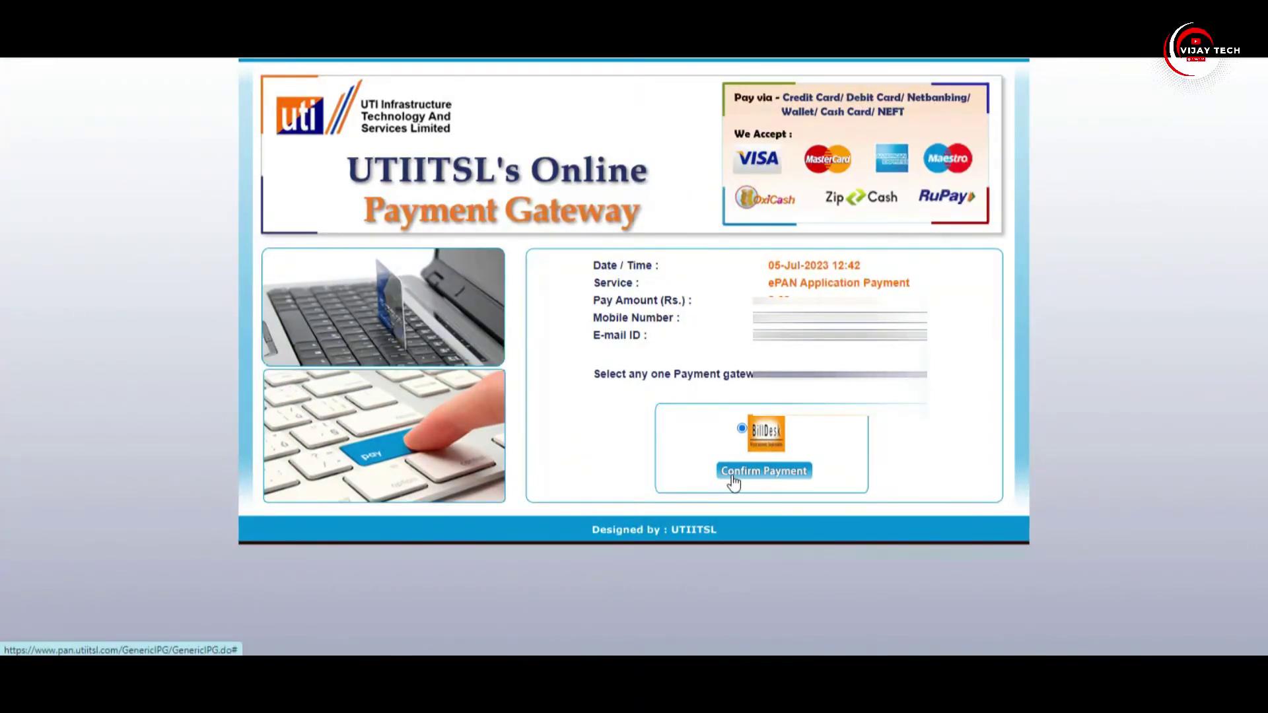
pyautogui.moveTo(703, 458); pyautogui.dragTo(829, 494)
pyautogui.click(773, 477)
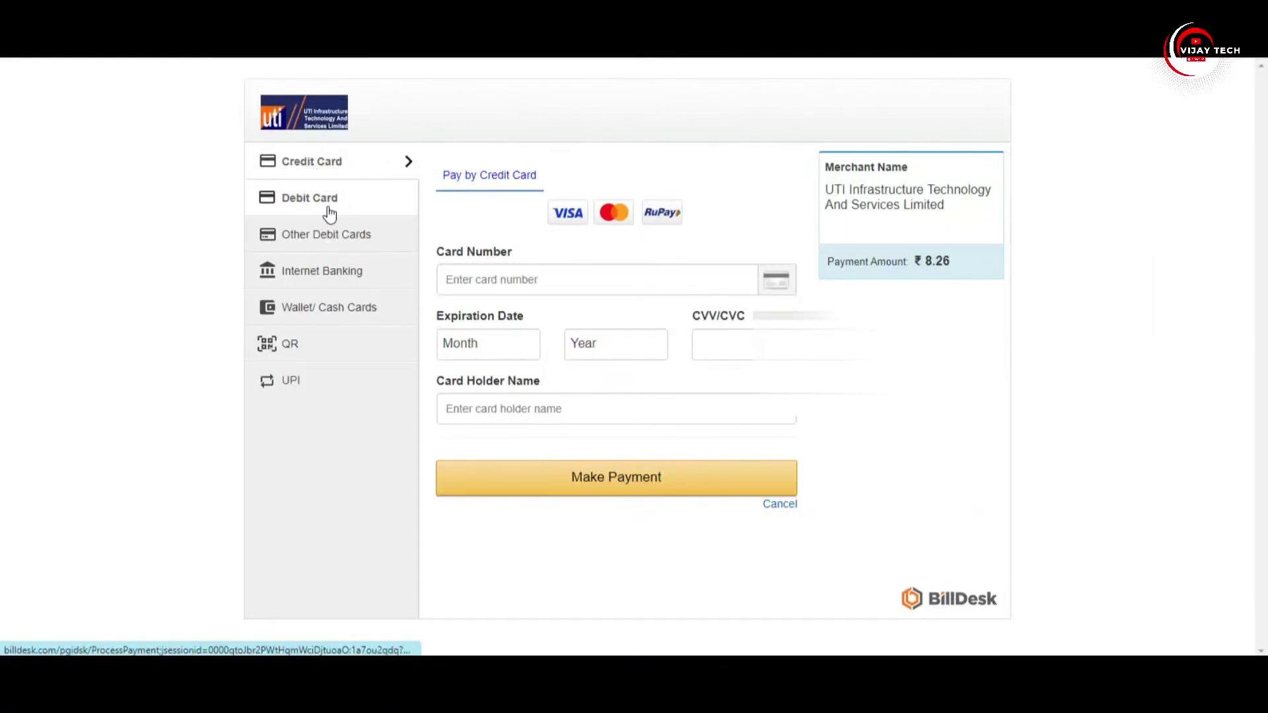
pyautogui.click(303, 356)
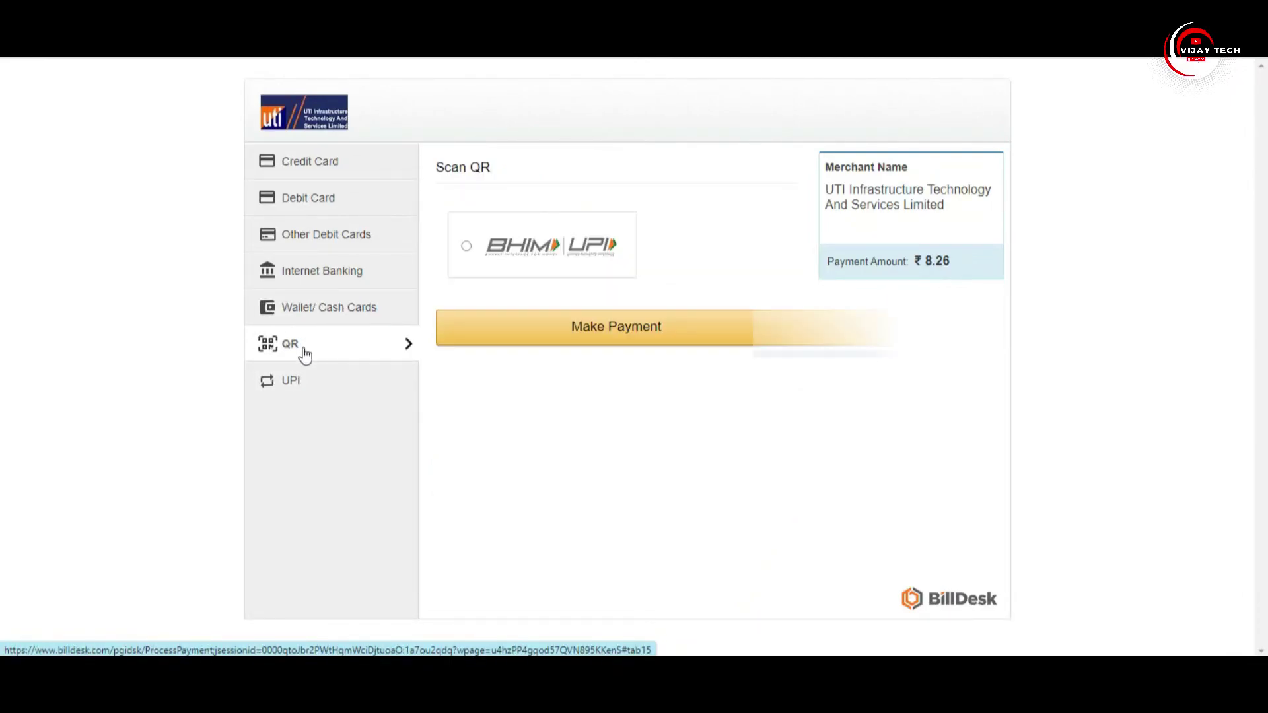
pyautogui.click(614, 330)
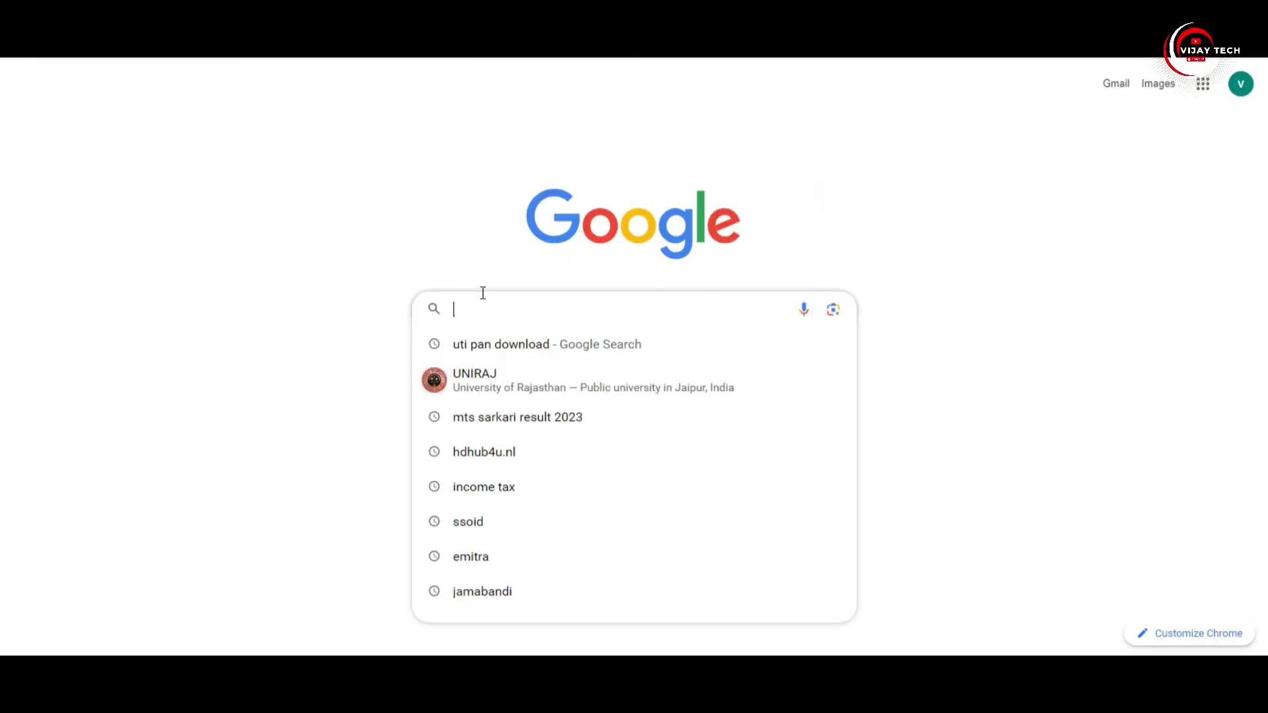
# Search Google for "nsdl pan card download" and open the "Download e-PAN Card - NSDL" result.
pyautogui.write('N')
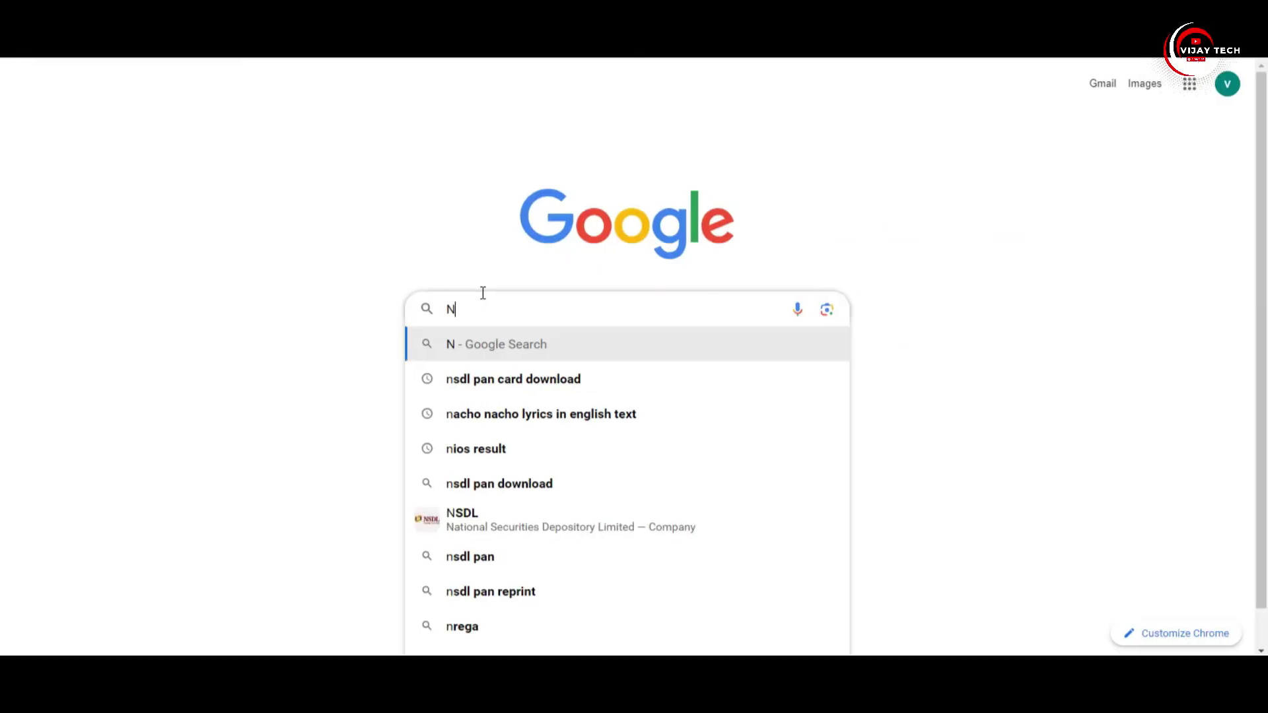
pyautogui.press('Down')
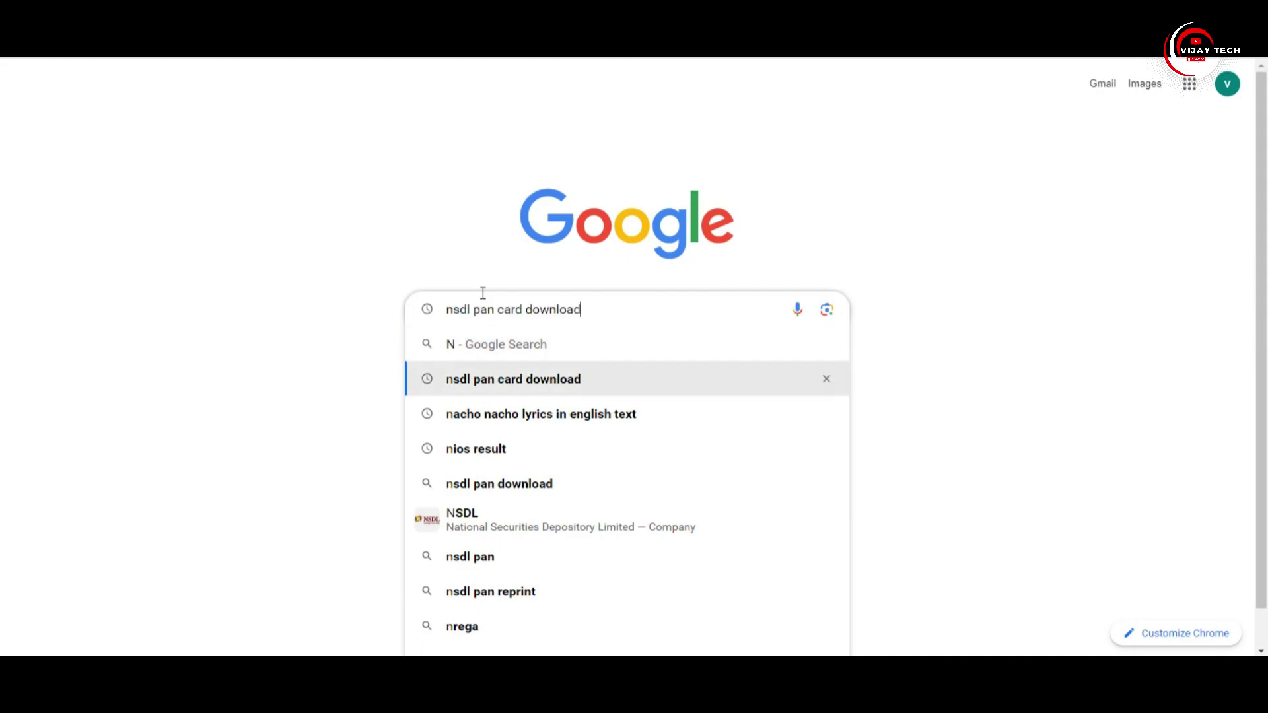
pyautogui.press('Return')
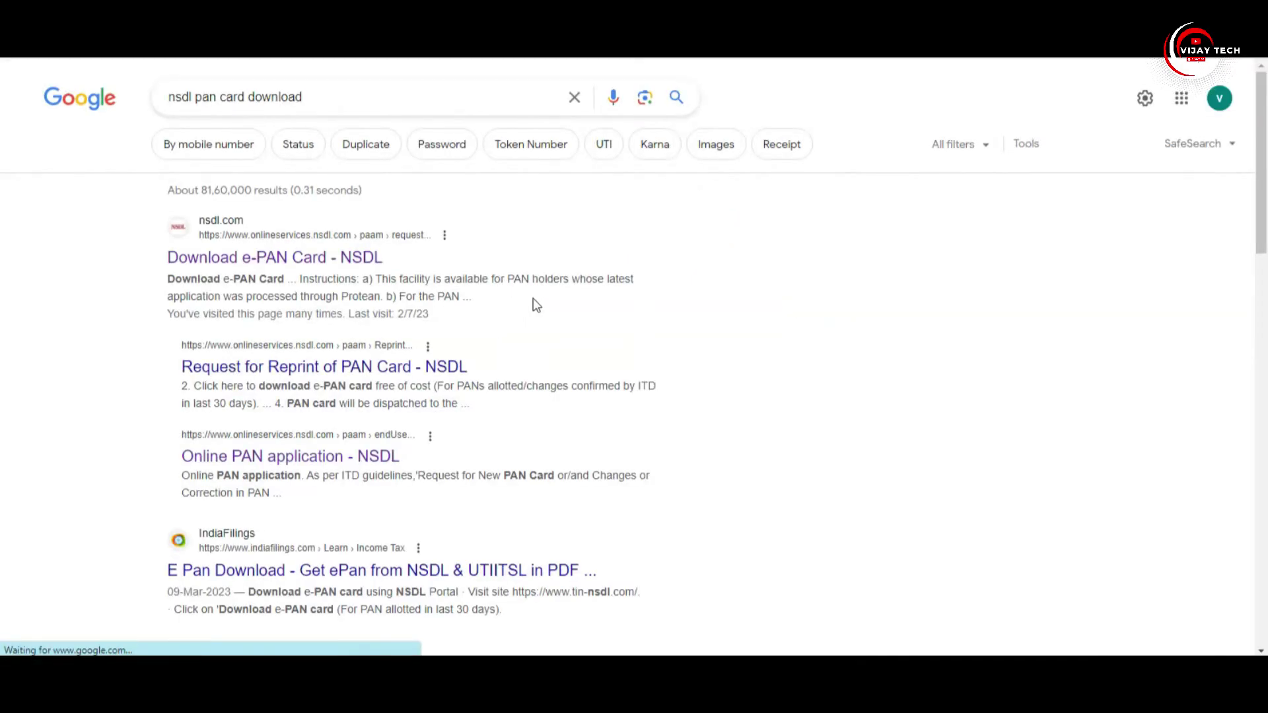
pyautogui.hotkey('ctrl', 'alt', 'd')
pyautogui.moveTo(139, 208)
pyautogui.mouseDown()
pyautogui.moveTo(365, 291)
pyautogui.moveTo(672, 329)
pyautogui.mouseUp()
pyautogui.press('Escape')
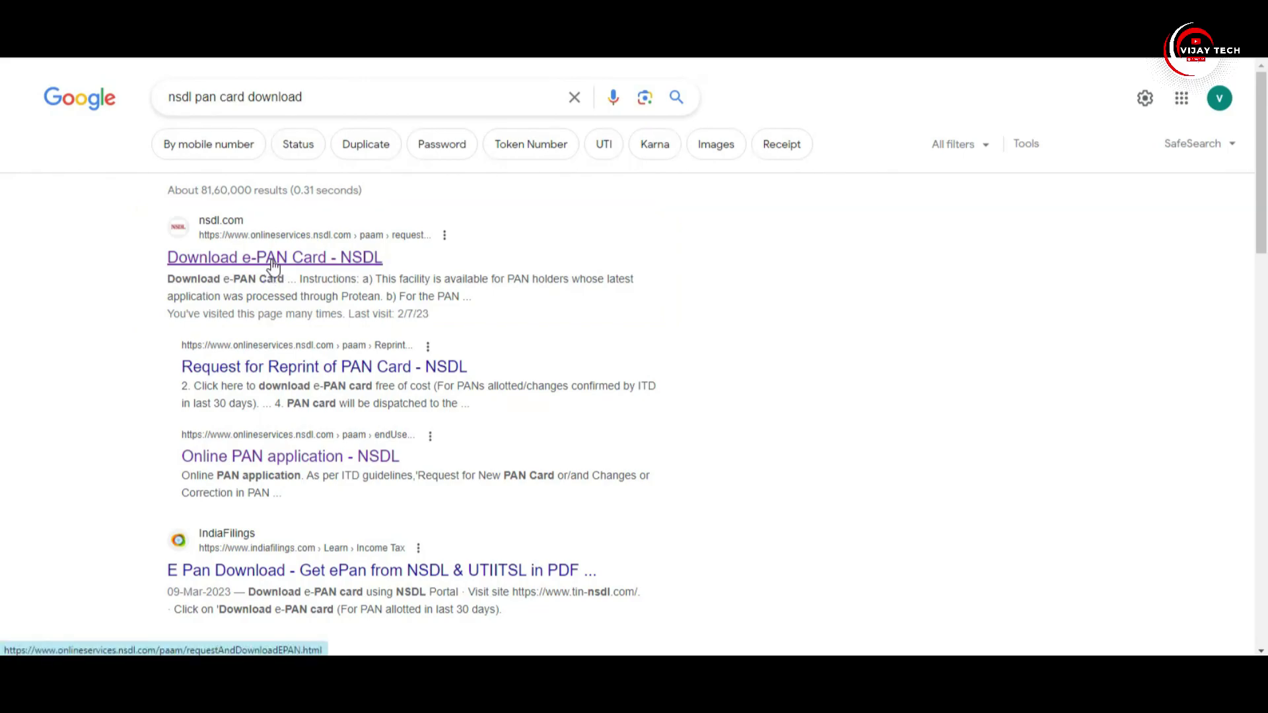
pyautogui.click(274, 261)
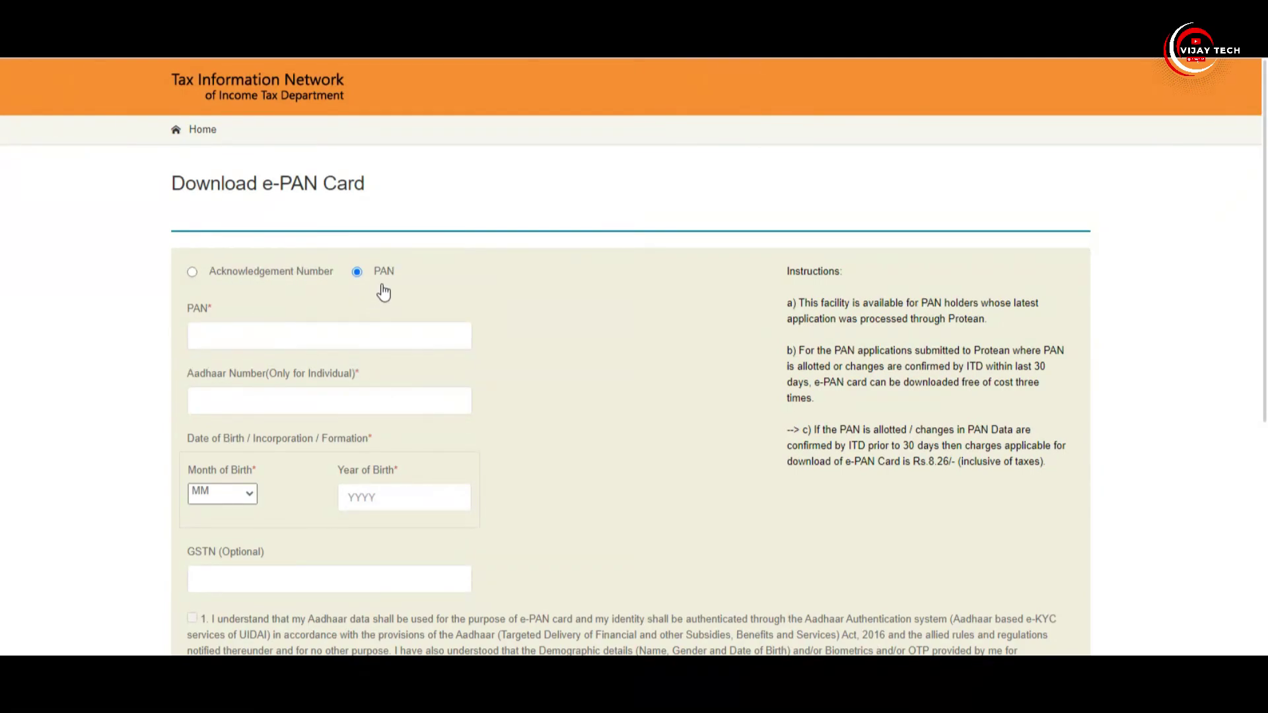
# Fill in the PAN, Aadhaar number, month and year of birth, accept the Aadhaar declaration, enter the captcha, and submit the e-PAN form.
pyautogui.click(221, 331)
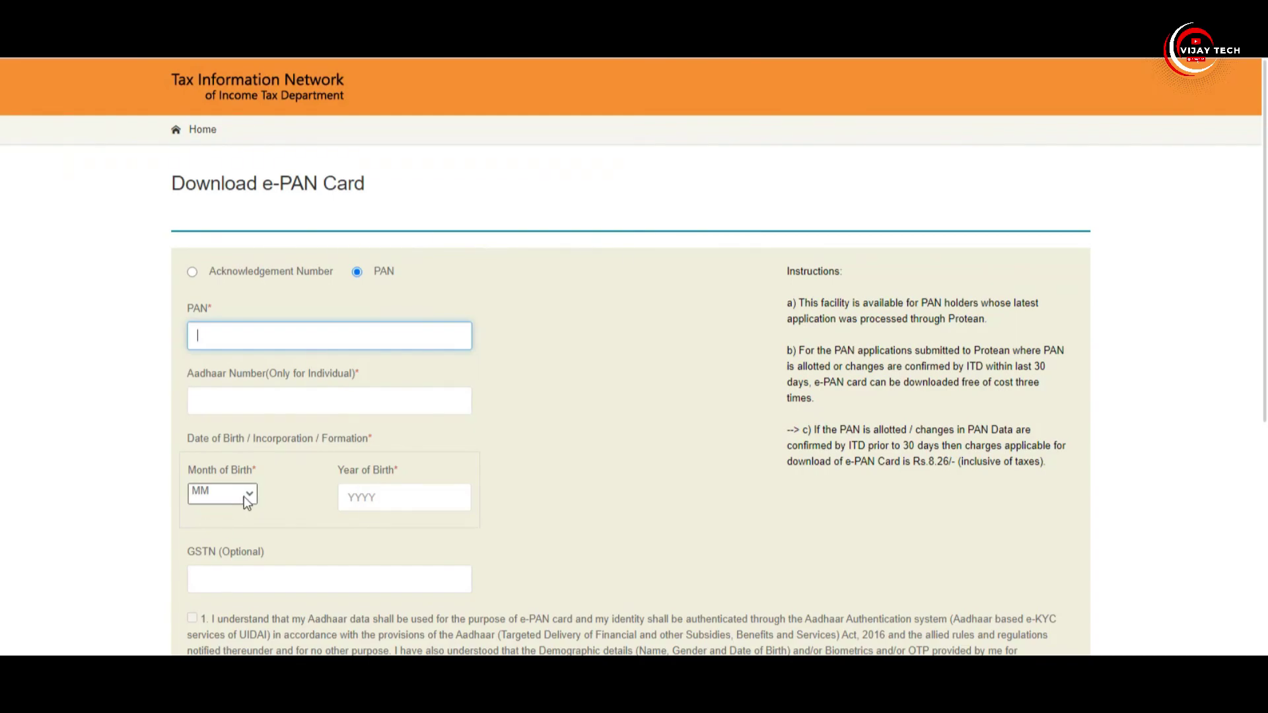
pyautogui.scroll(-2, 420, 524)
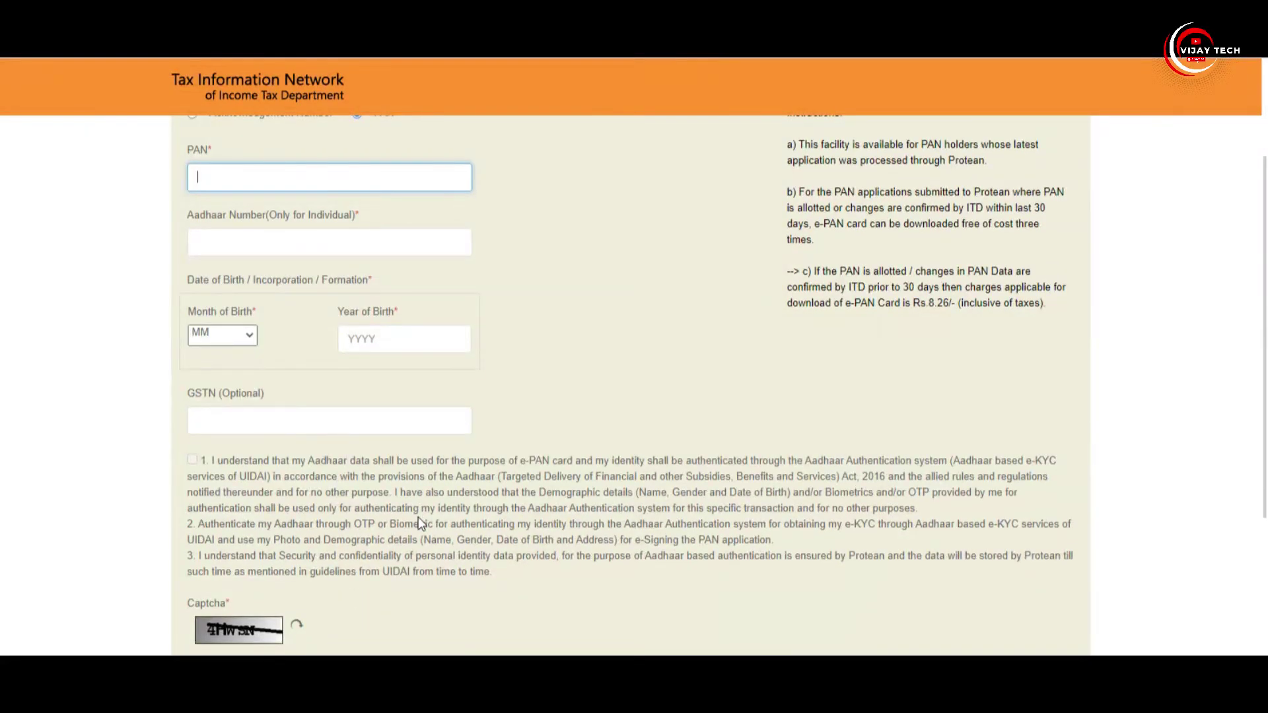
pyautogui.scroll(1, 418, 516)
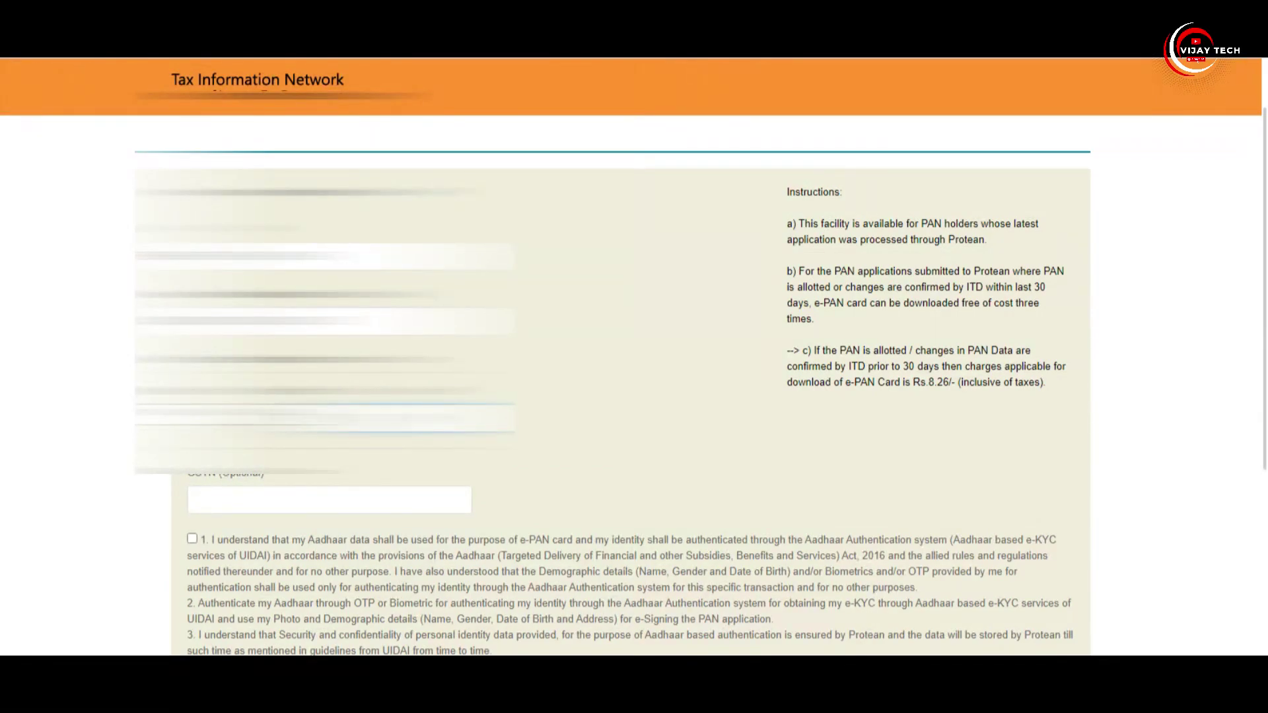
pyautogui.scroll(-1, 335, 480)
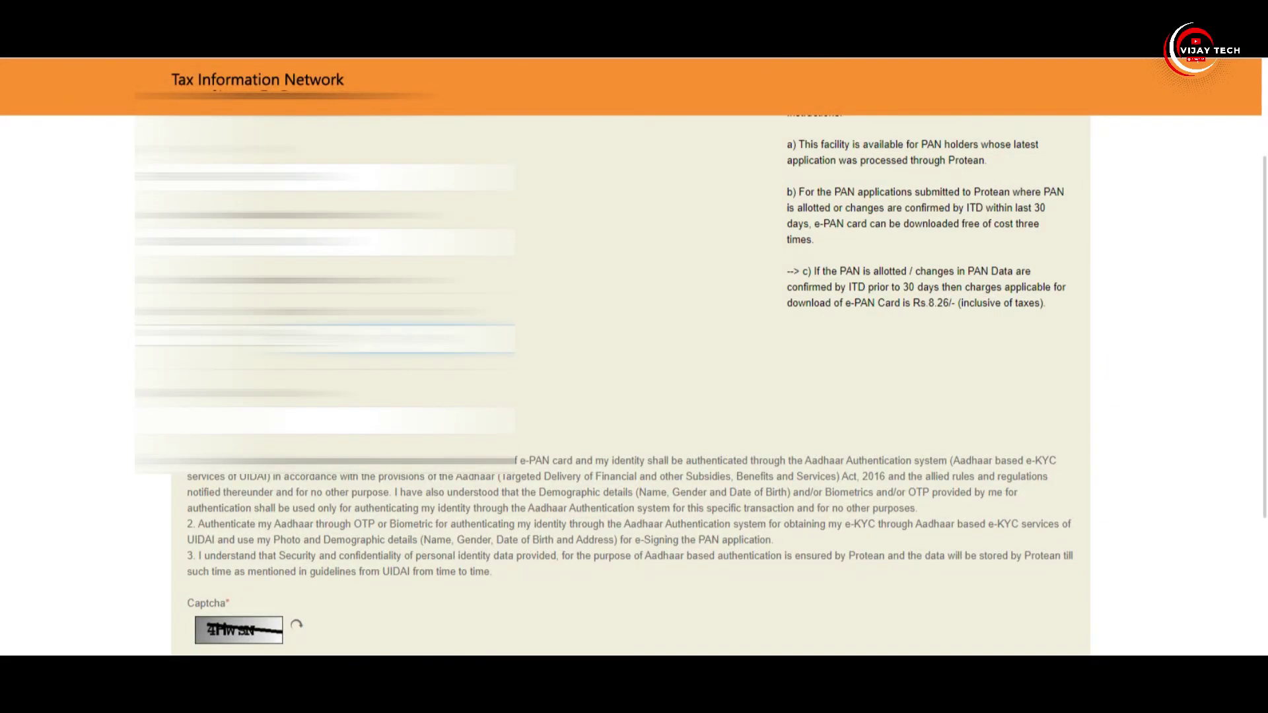
pyautogui.scroll(-3, 297, 489)
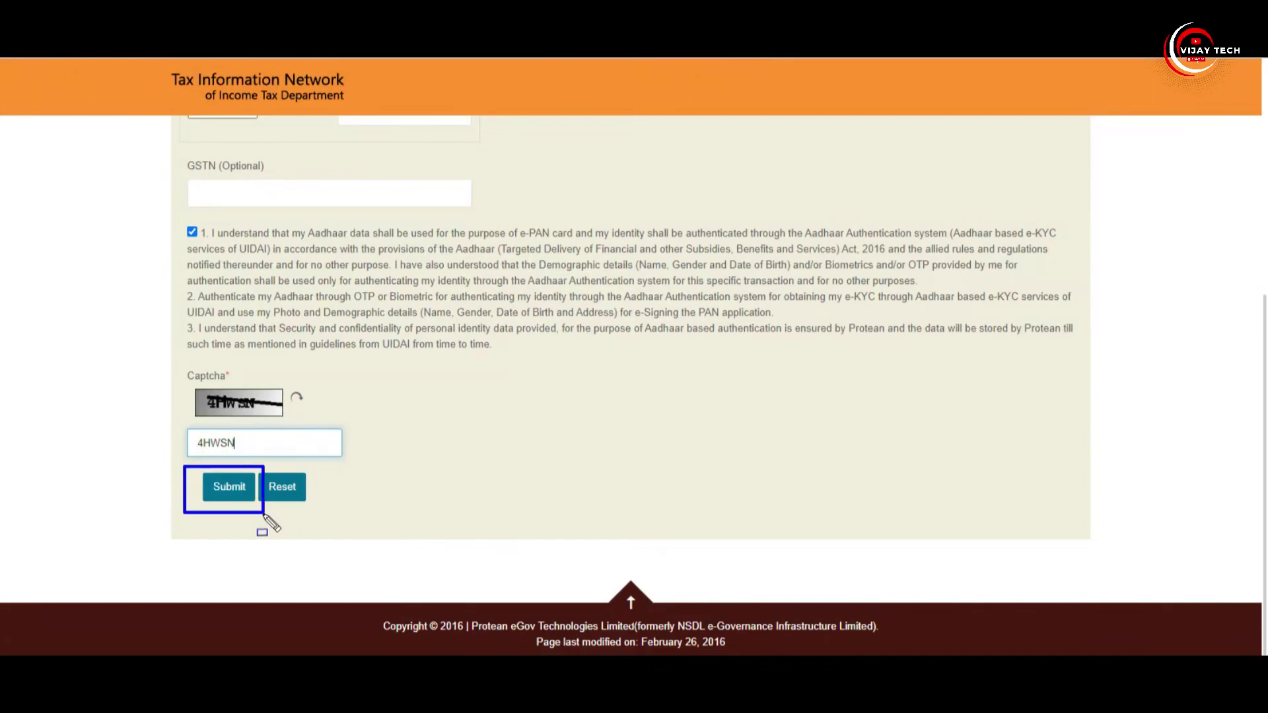
pyautogui.click(229, 492)
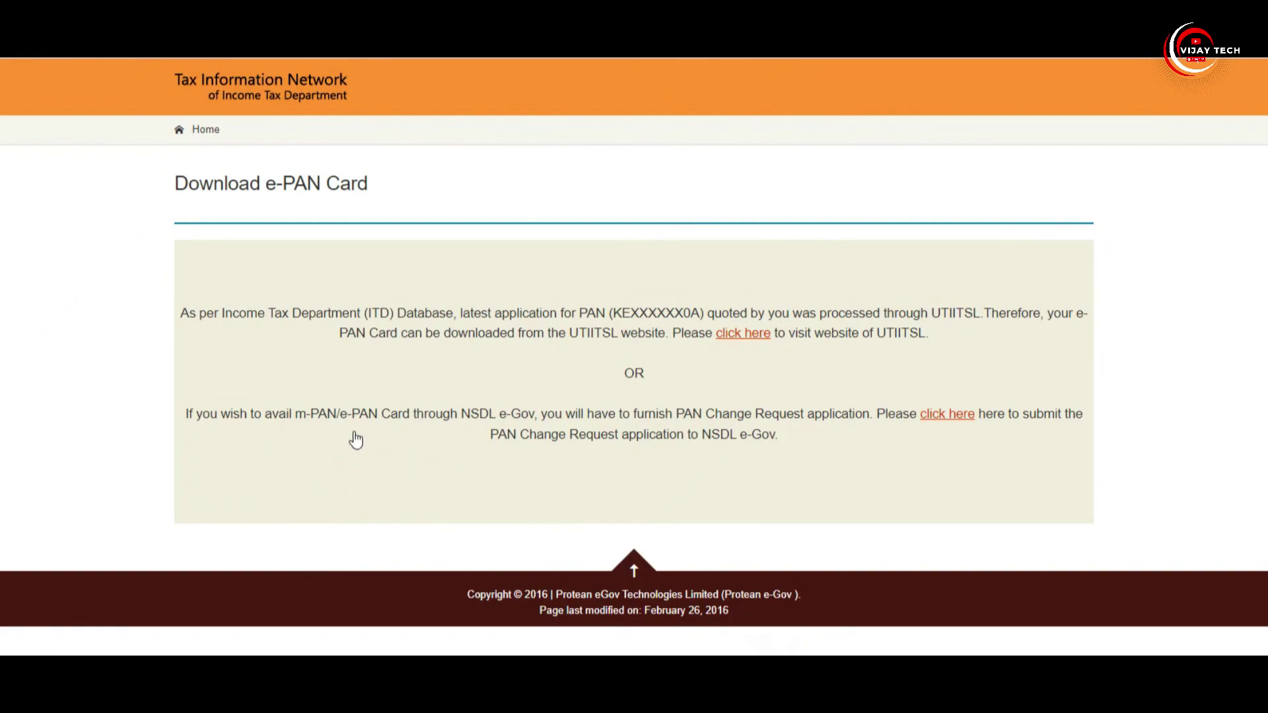
pyautogui.moveTo(178, 287)
pyautogui.mouseDown()
pyautogui.moveTo(430, 365)
pyautogui.moveTo(634, 374)
pyautogui.moveTo(1102, 357)
pyautogui.mouseUp()
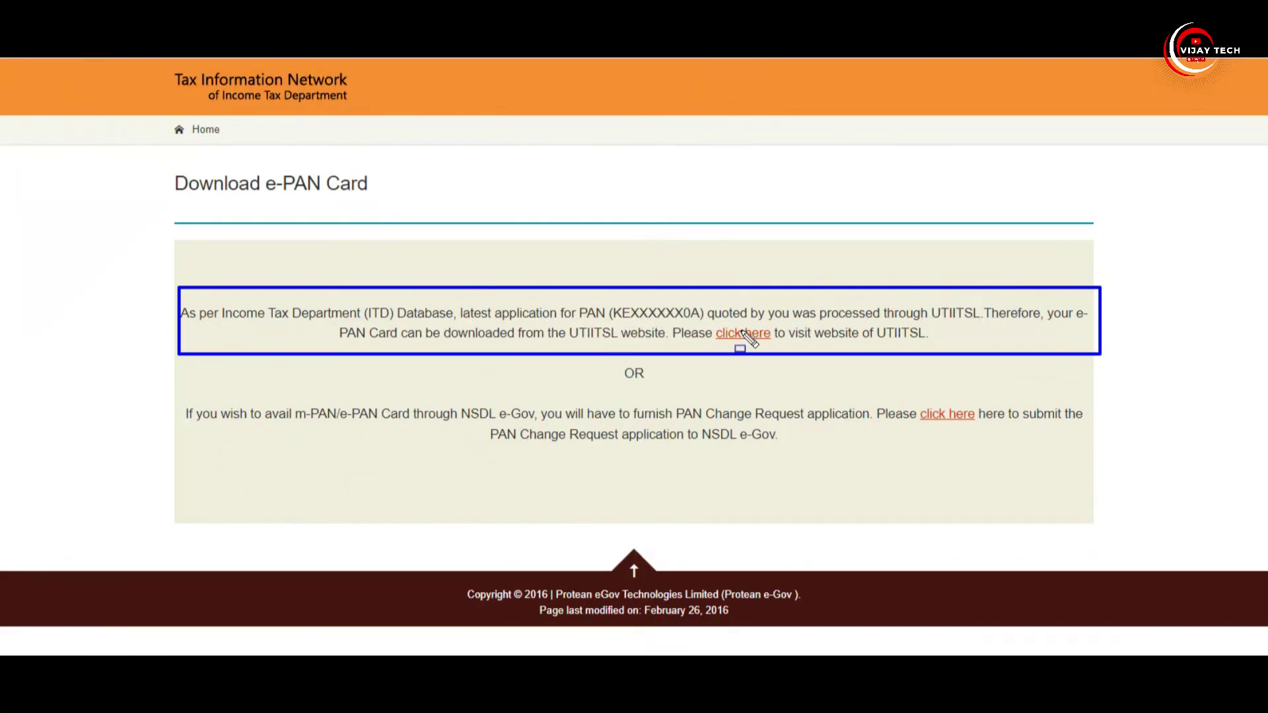
pyautogui.moveTo(566, 322)
pyautogui.mouseDown()
pyautogui.moveTo(708, 350)
pyautogui.moveTo(829, 354)
pyautogui.mouseUp()
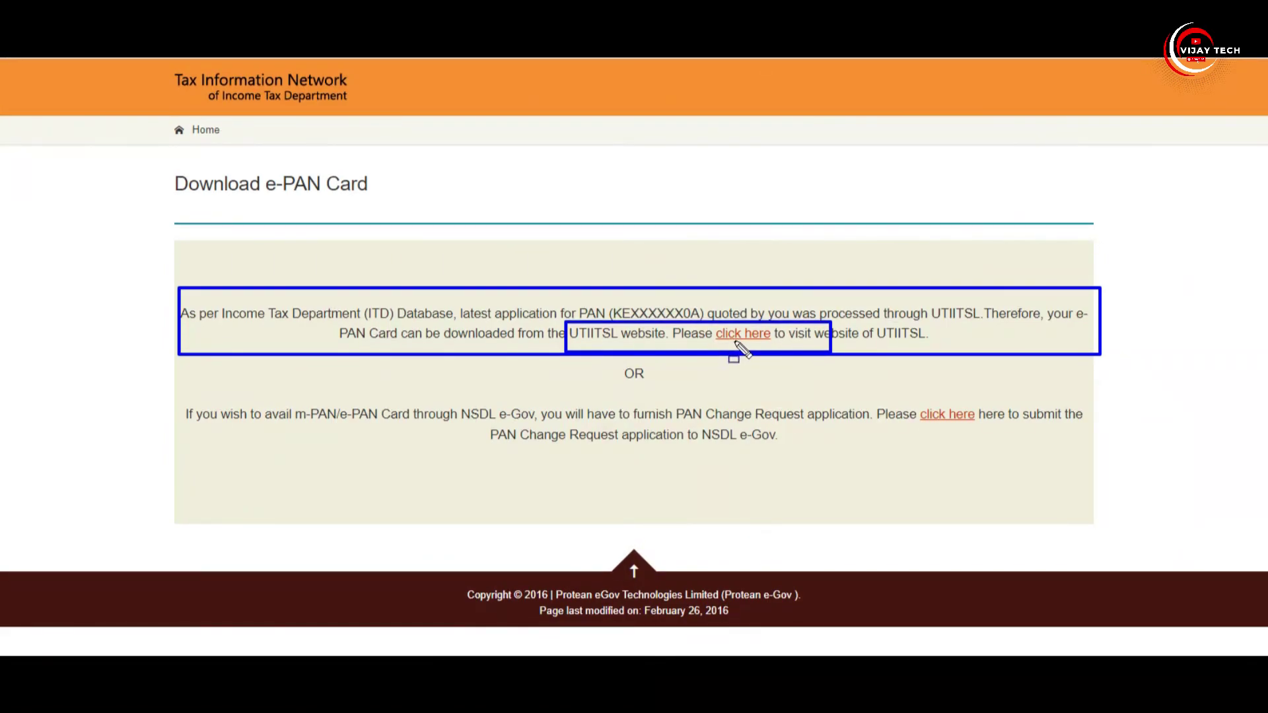
pyautogui.press('Escape')
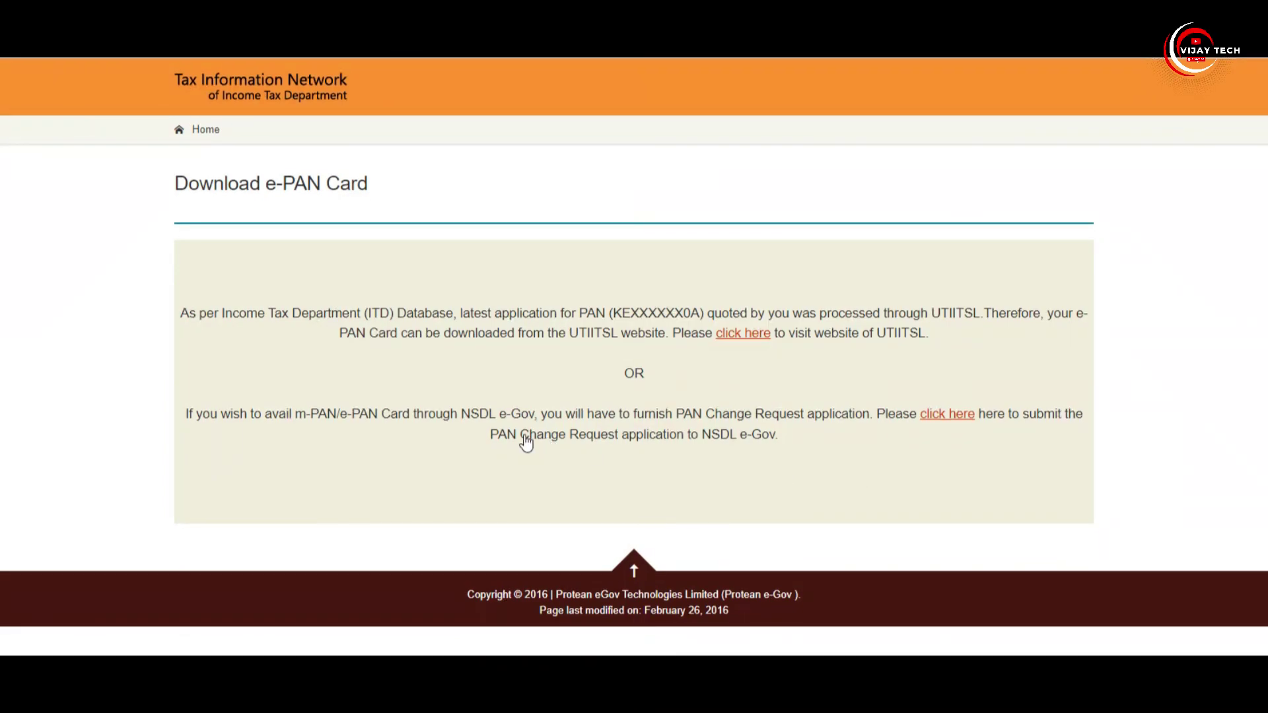